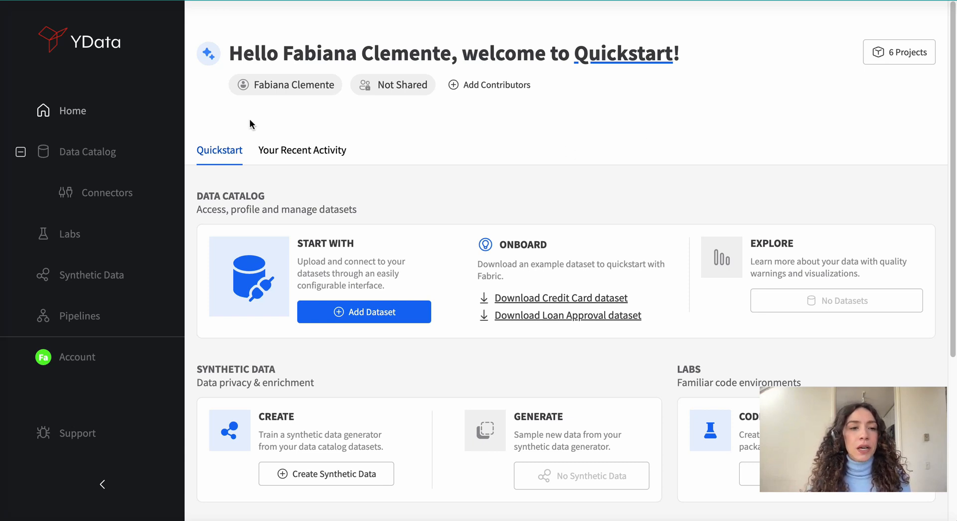
- Start adding a dataset in the Data Catalog with Databricks Unity Catalog as its connector
click(89, 153)
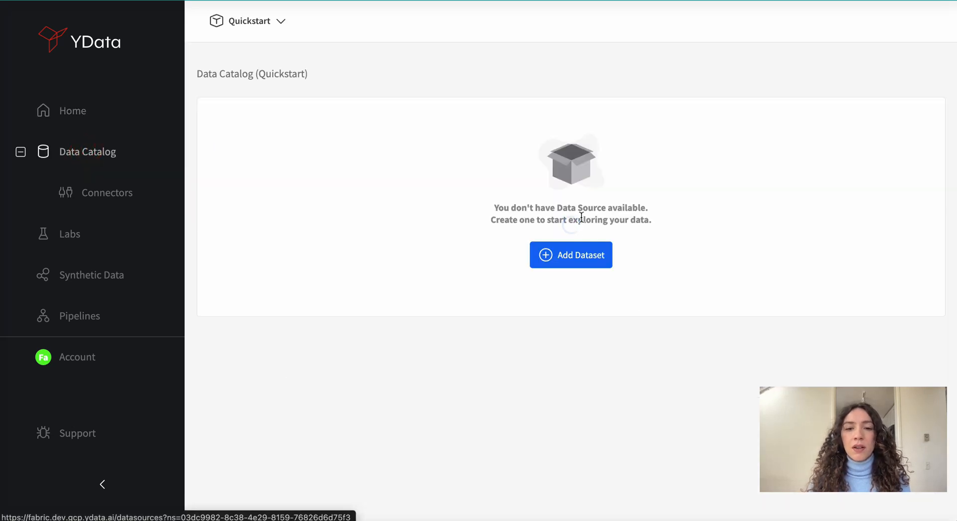
click(582, 260)
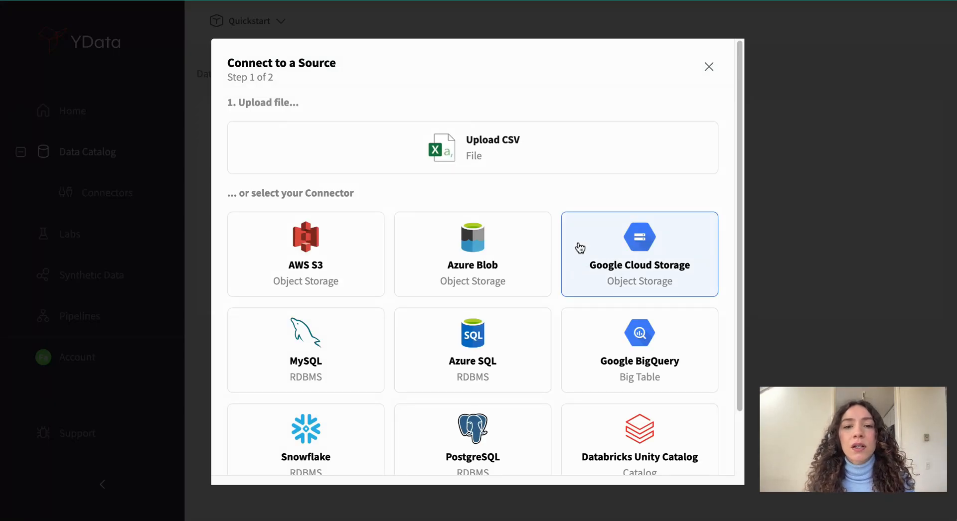
scroll(578, 247, down, 2)
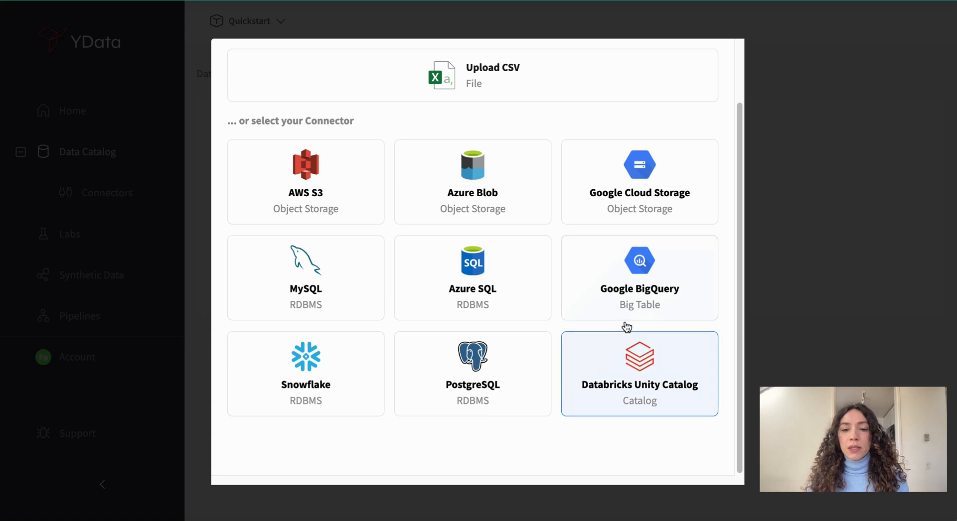
click(654, 390)
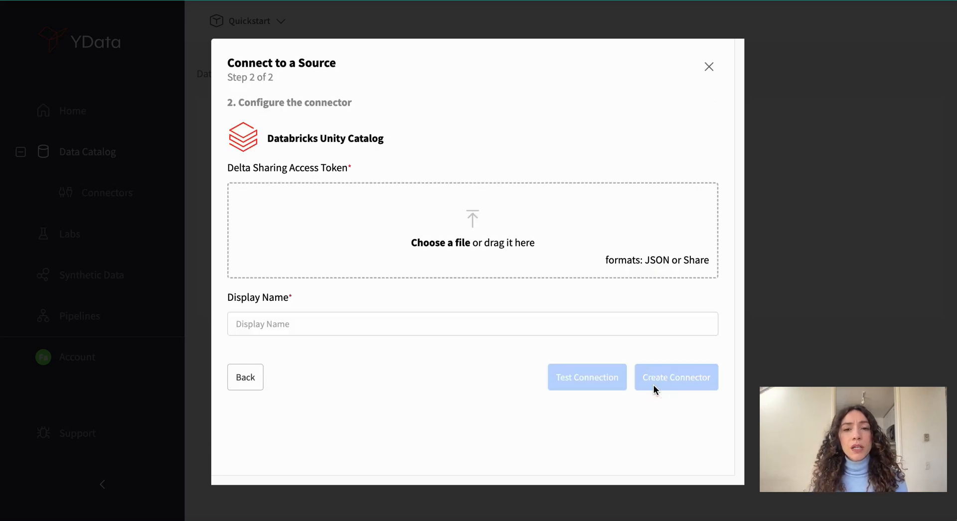
- Upload config.share as the Delta Sharing access token file and set the connector's display name to "Databricks dev"
click(477, 249)
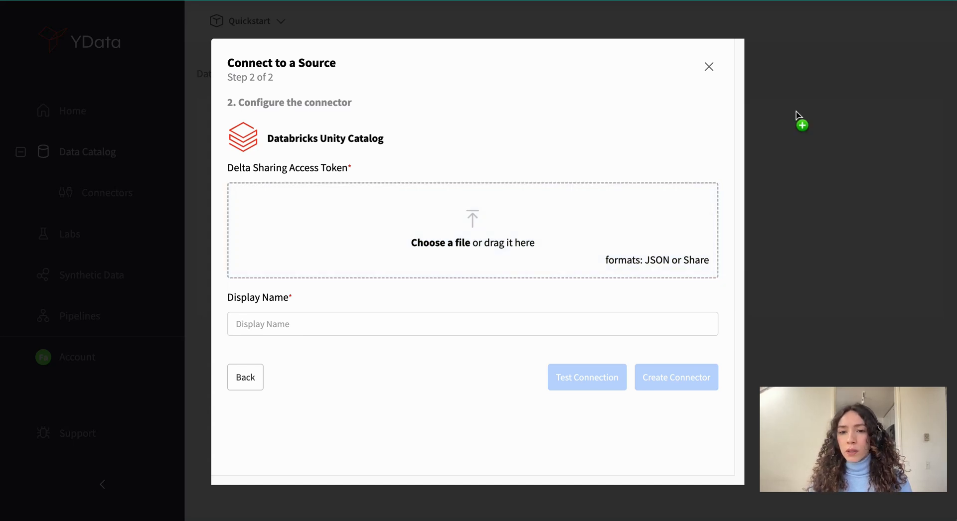
drag(801, 120, 488, 241)
click(442, 352)
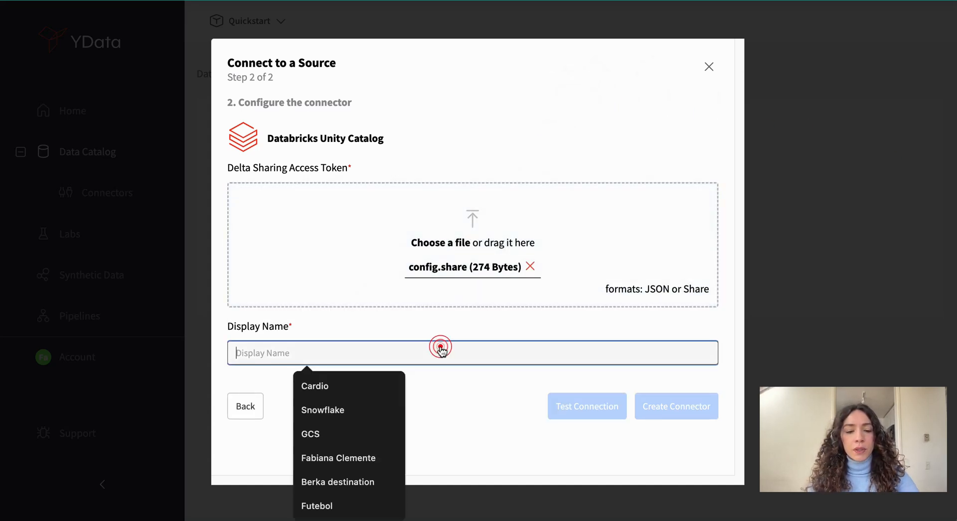
text(Databricks dev)
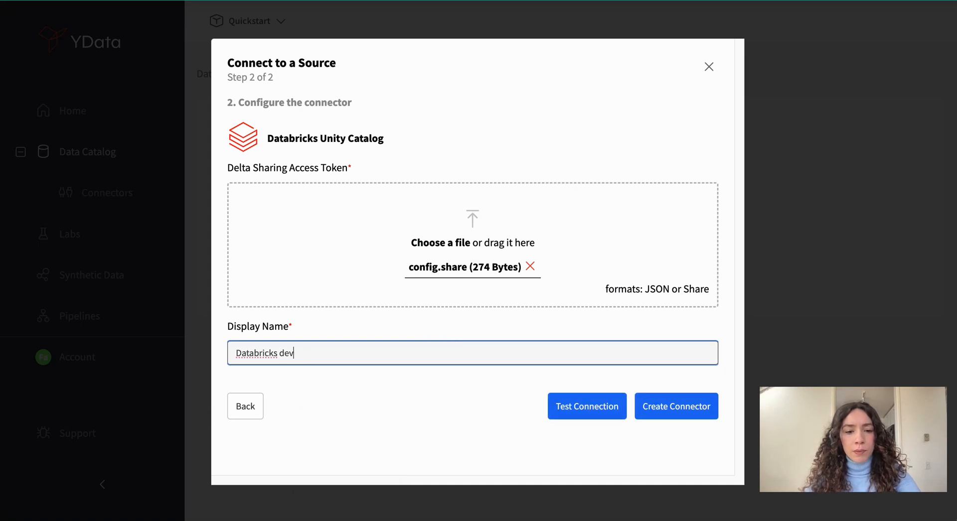
- Test the Databricks Unity Catalog connection and create the connector
click(560, 407)
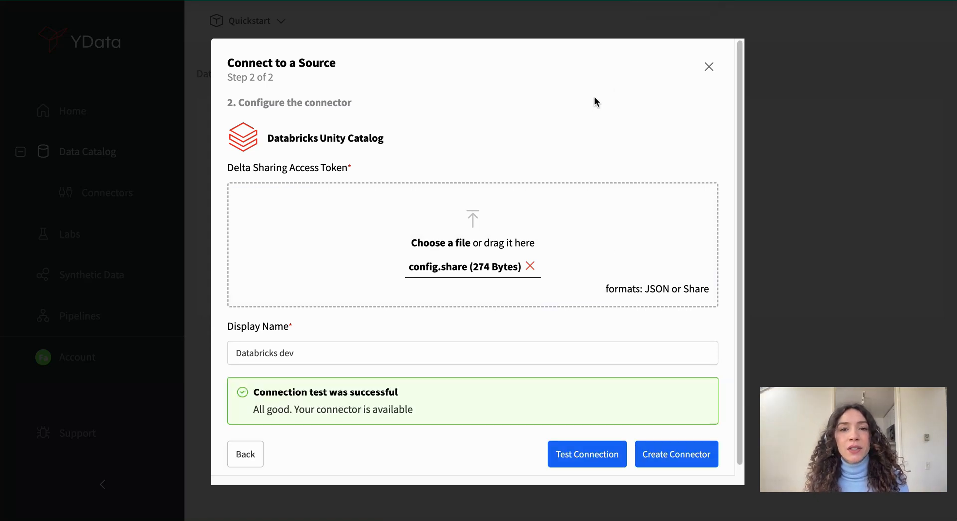
click(659, 454)
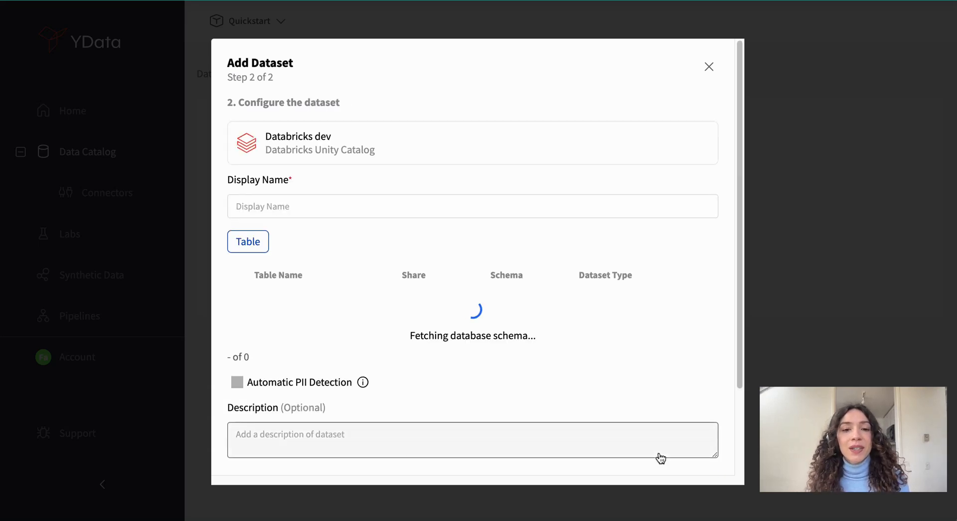
- Set the new dataset's display name to "Transactions"
click(363, 215)
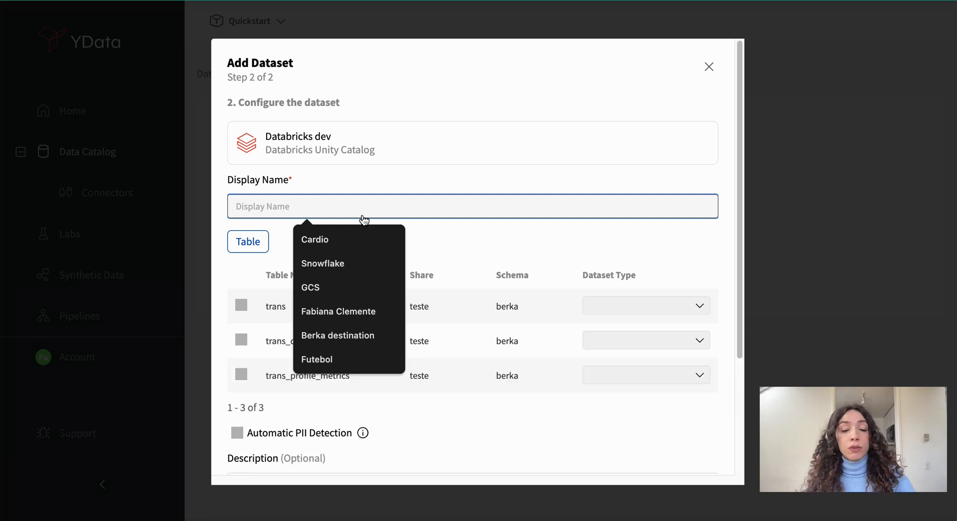
text(Transactions)
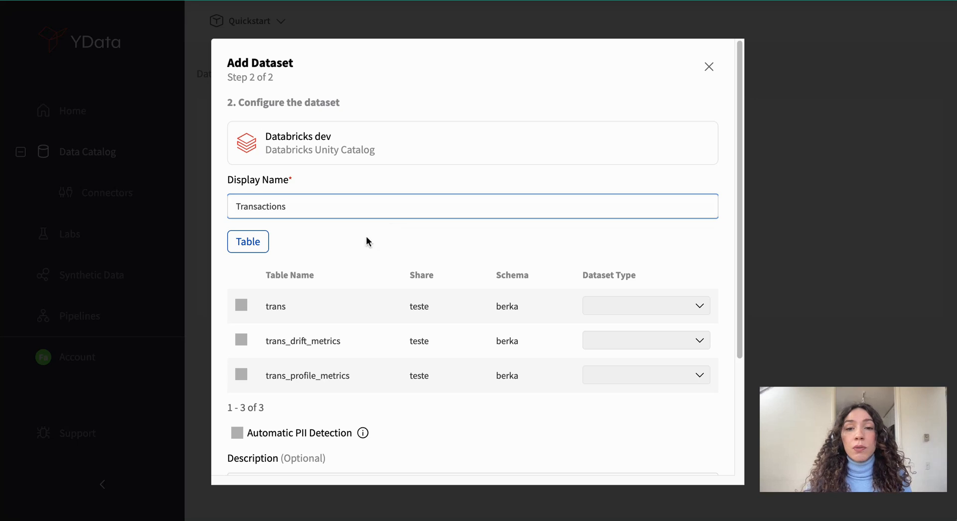
click(366, 236)
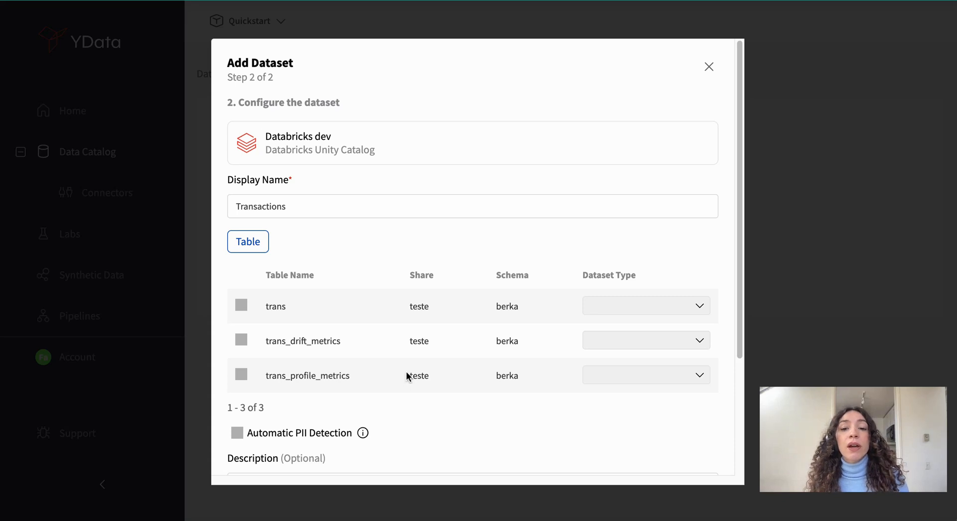
- Select the trans table for the dataset and set its dataset type to Time Series
click(242, 305)
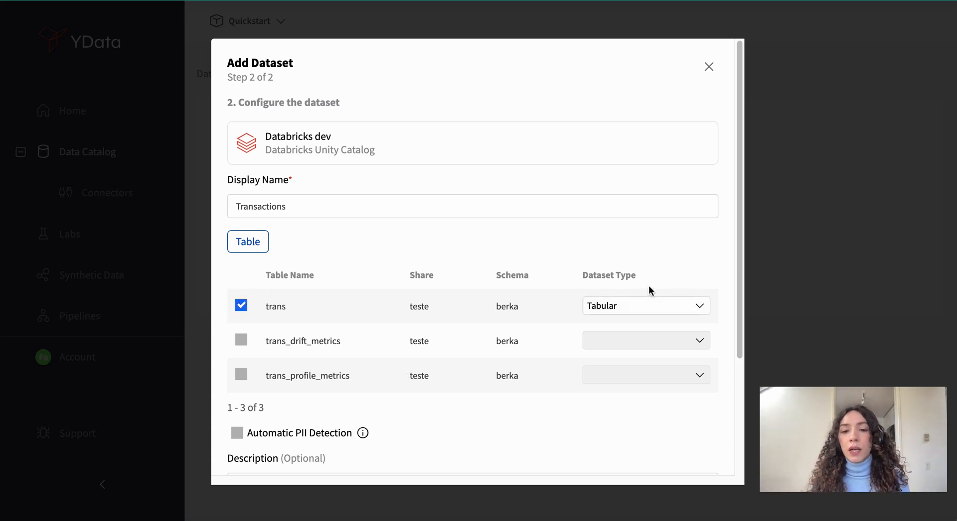
click(649, 305)
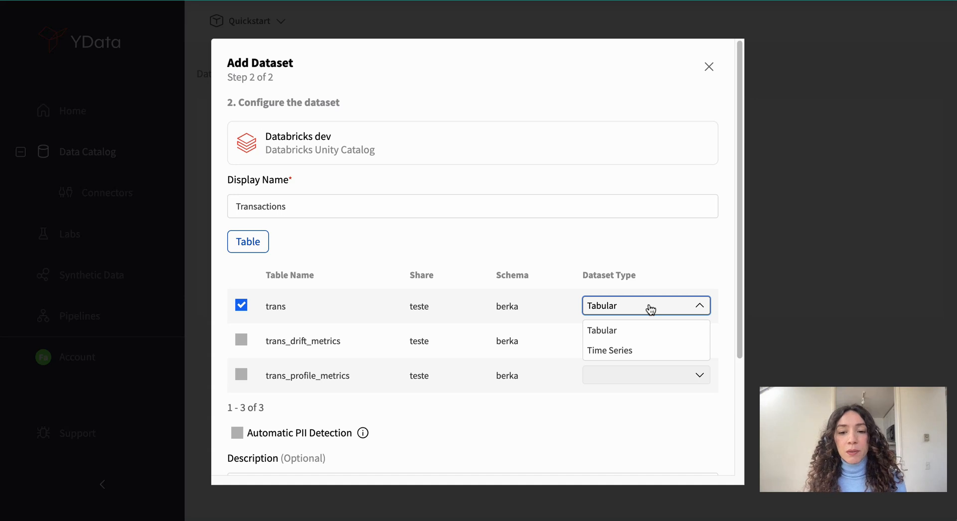
click(639, 347)
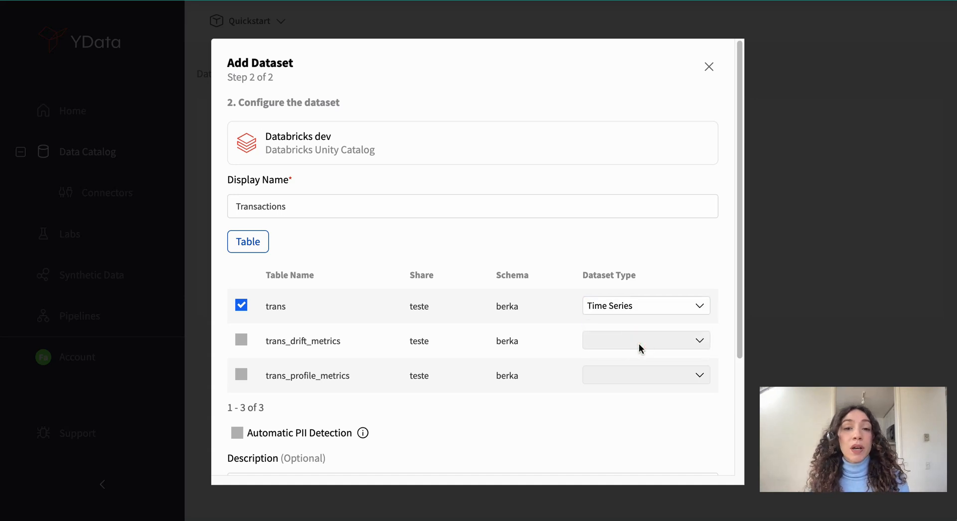
- Create the dataset with automatic PII detection enabled and the tag "FinancialService"
scroll(638, 342, down, 3)
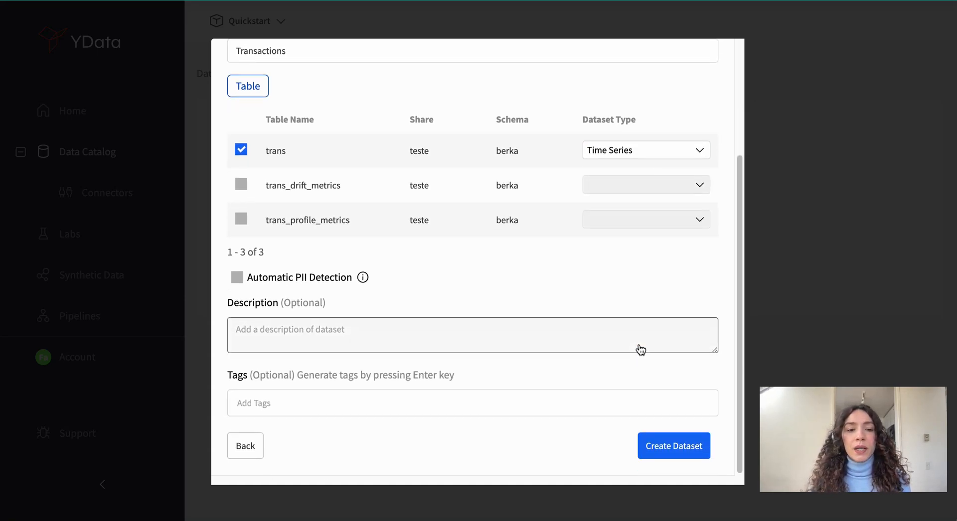
click(238, 278)
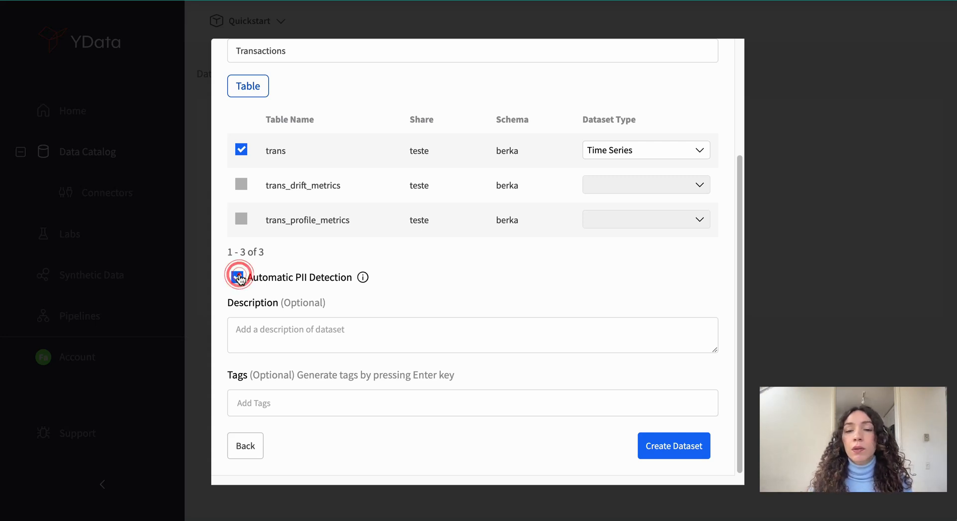
click(277, 326)
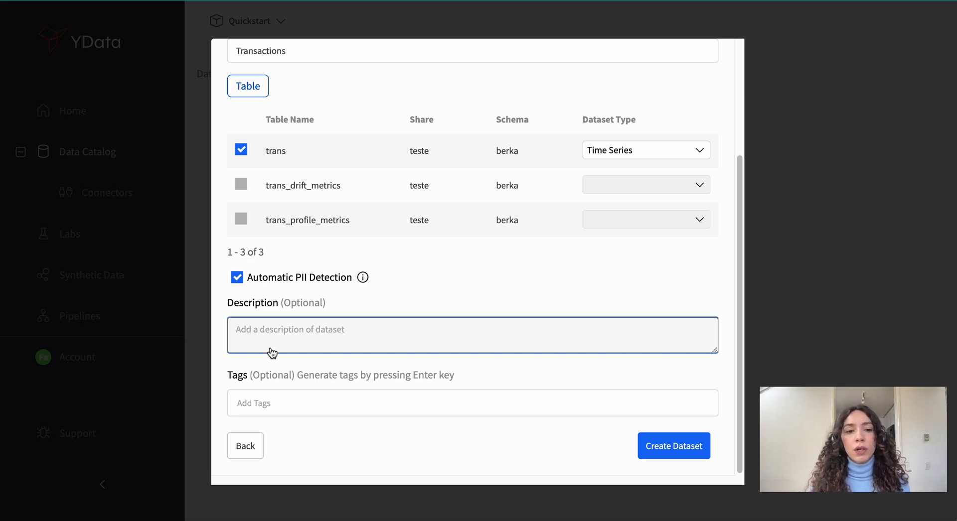
click(271, 400)
text(FindancialService)
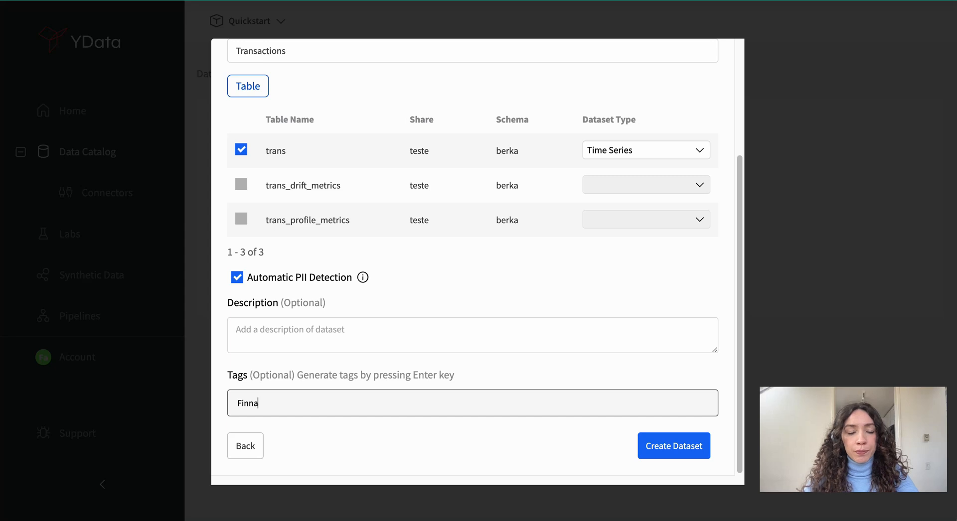
key(Return)
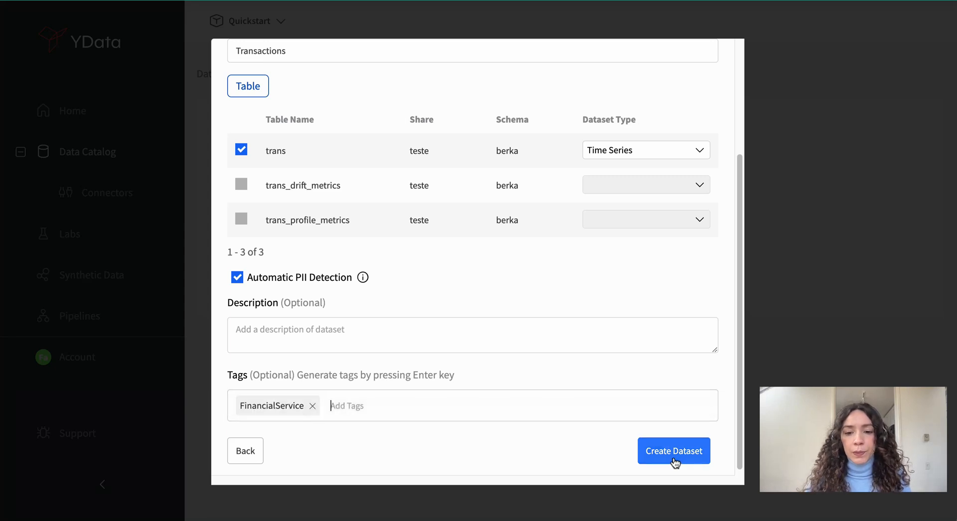
click(673, 454)
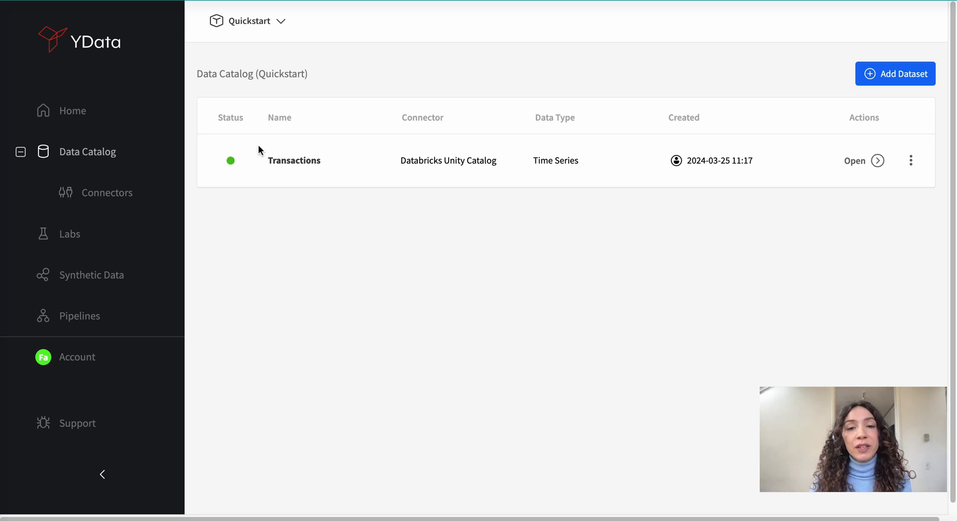
- Open the Transactions dataset and review its overview metrics, column data types and warnings summary
click(858, 164)
scroll(764, 208, down, 3)
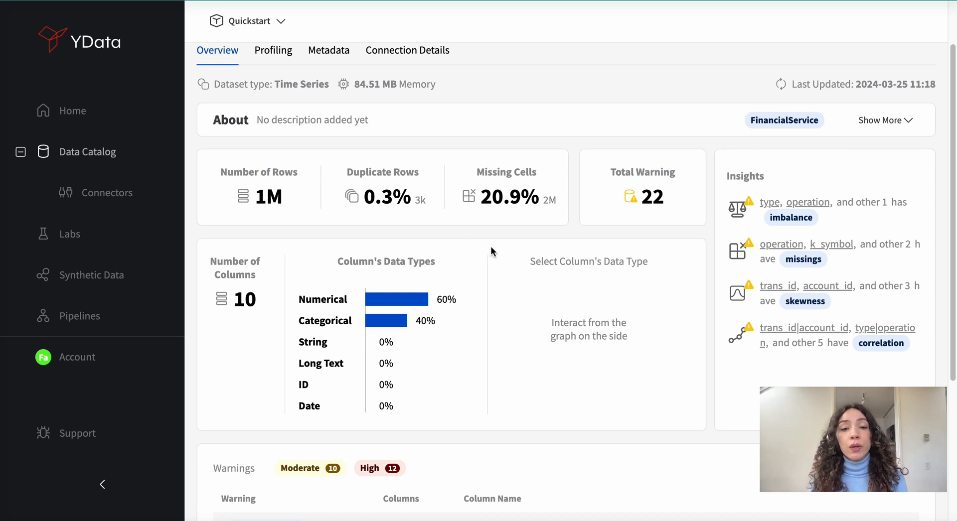
scroll(491, 248, down, 1)
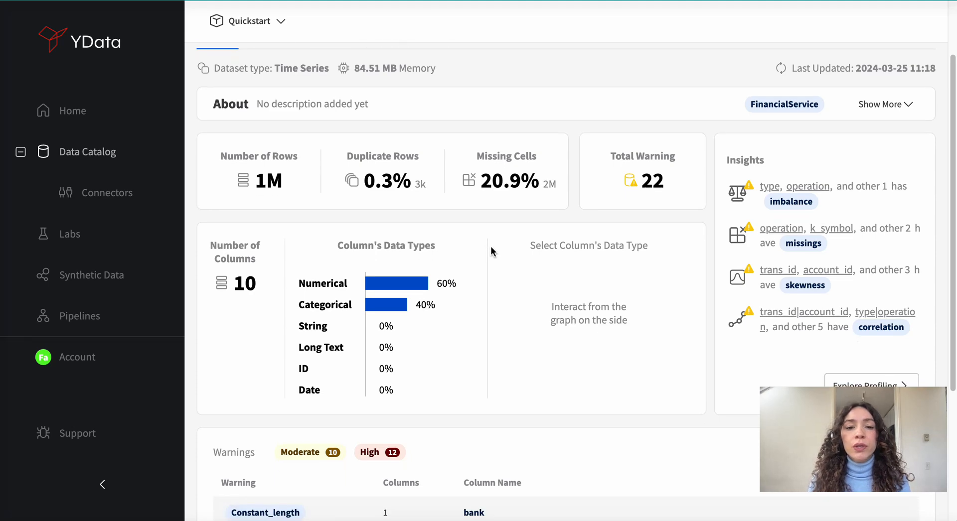
scroll(625, 207, down, 5)
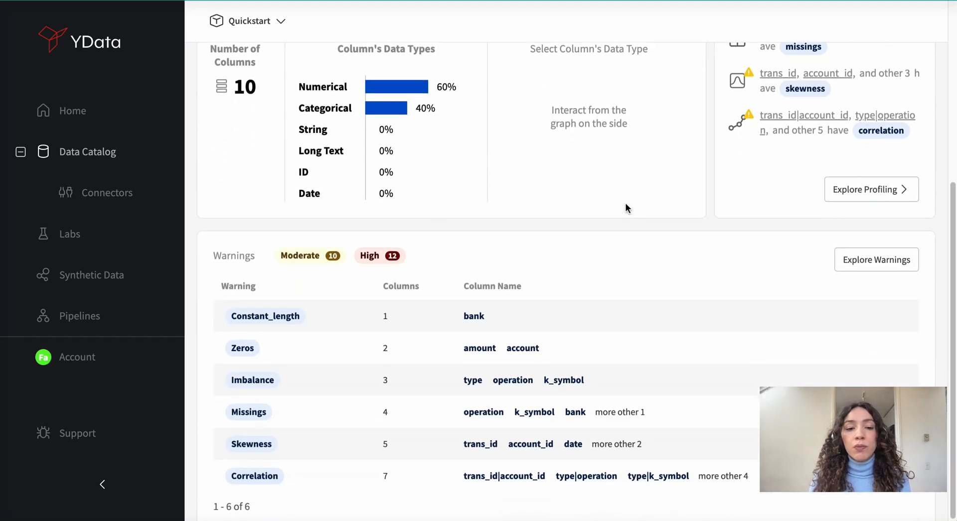
- Explore the dataset's detailed warnings, filtered by Missings, Imbalance and Zeros, and close the list
click(877, 257)
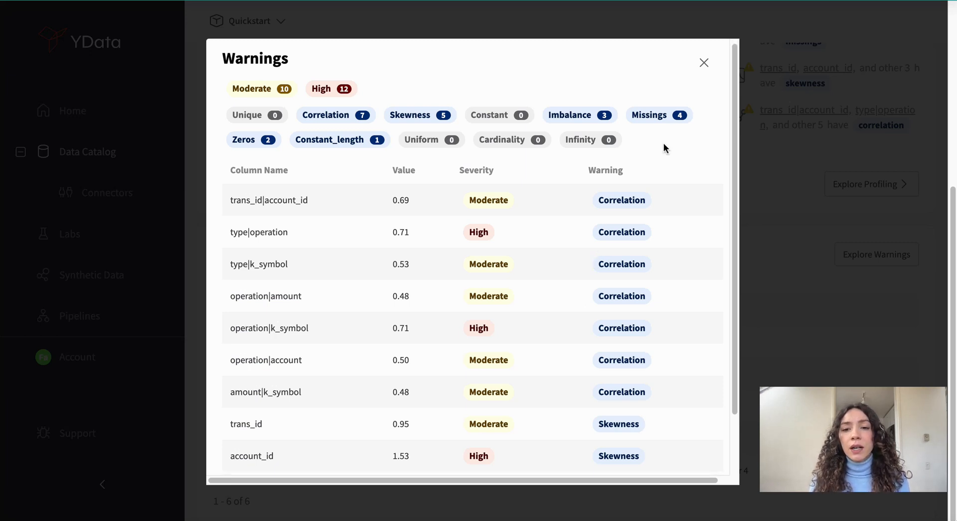
click(658, 118)
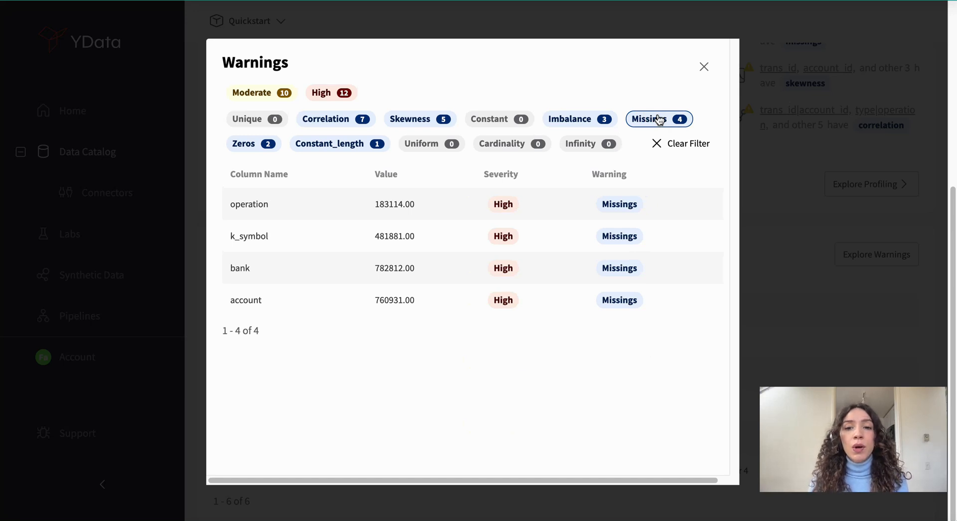
click(568, 119)
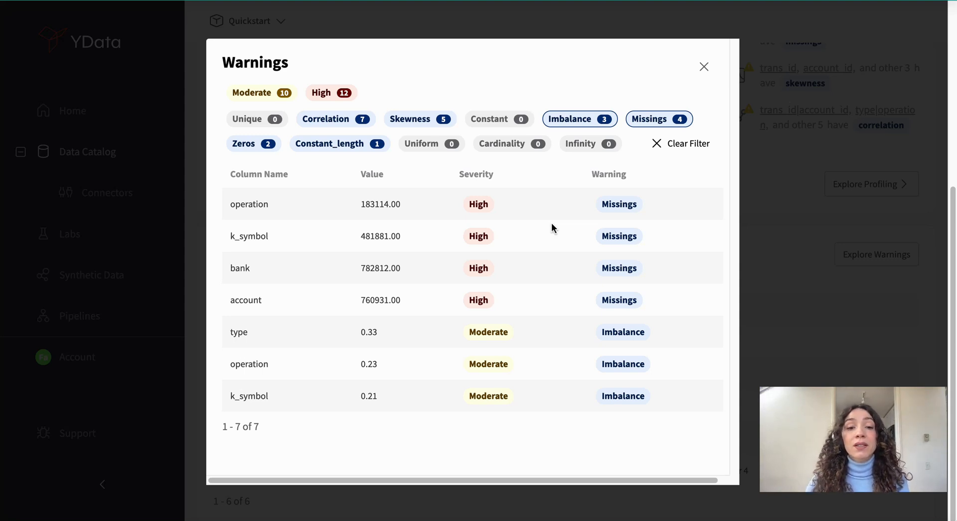
click(269, 144)
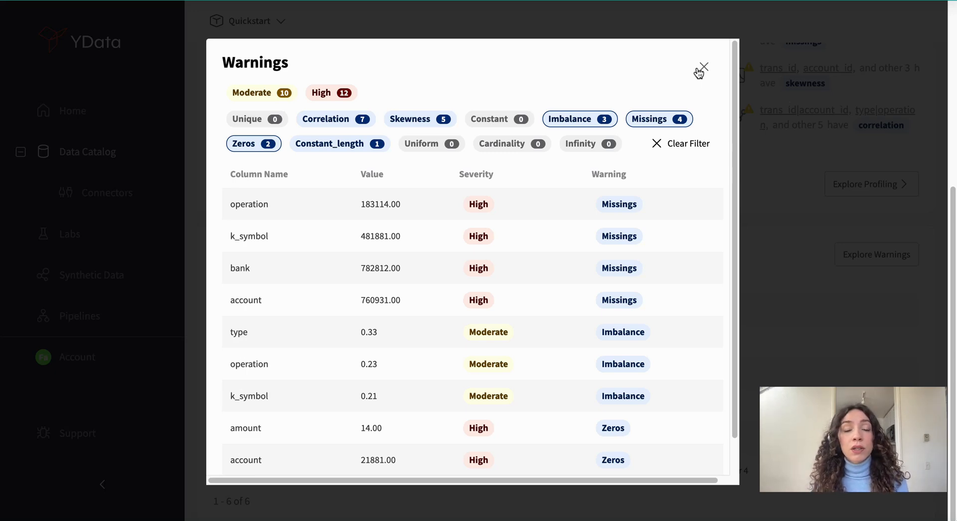
click(699, 72)
- Open the dataset's profiling and examine the statistics of its individual variables
scroll(483, 164, up, 6)
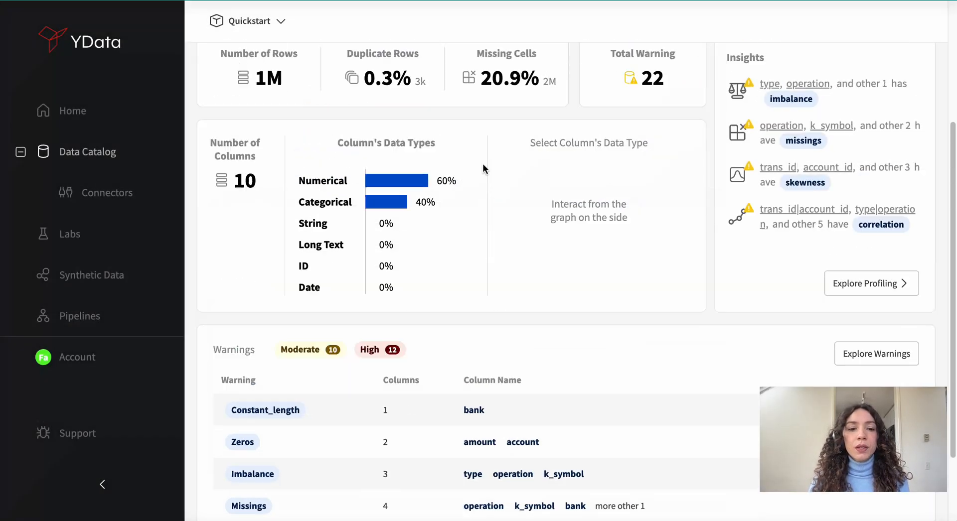
click(274, 122)
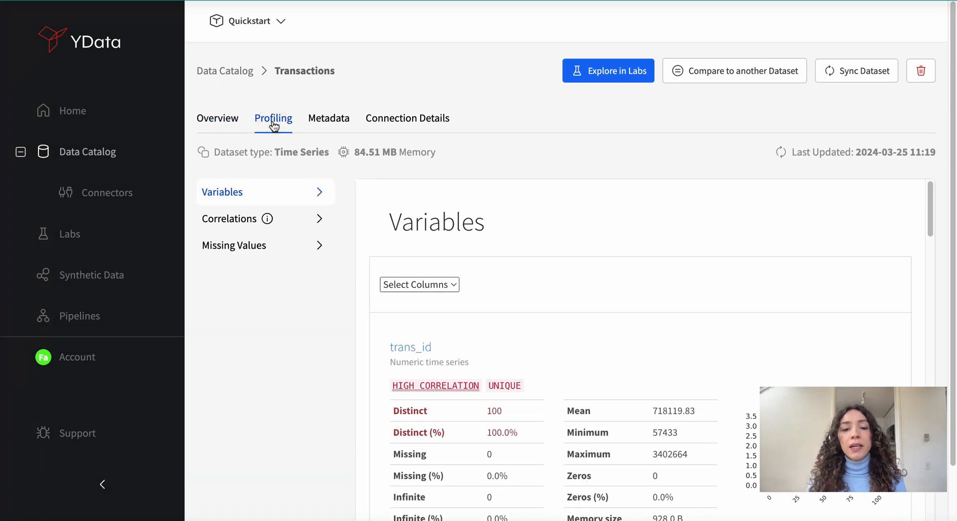
scroll(633, 261, down, 3)
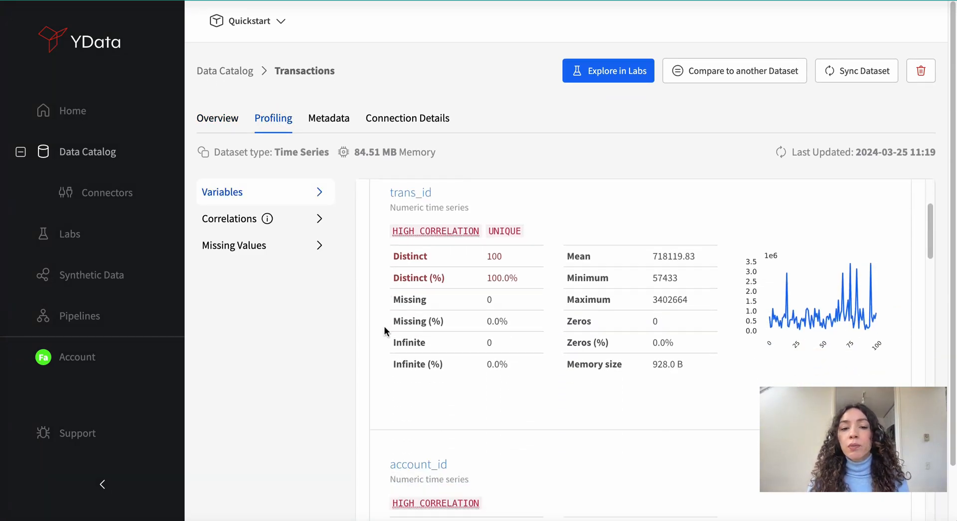
scroll(489, 264, down, 6)
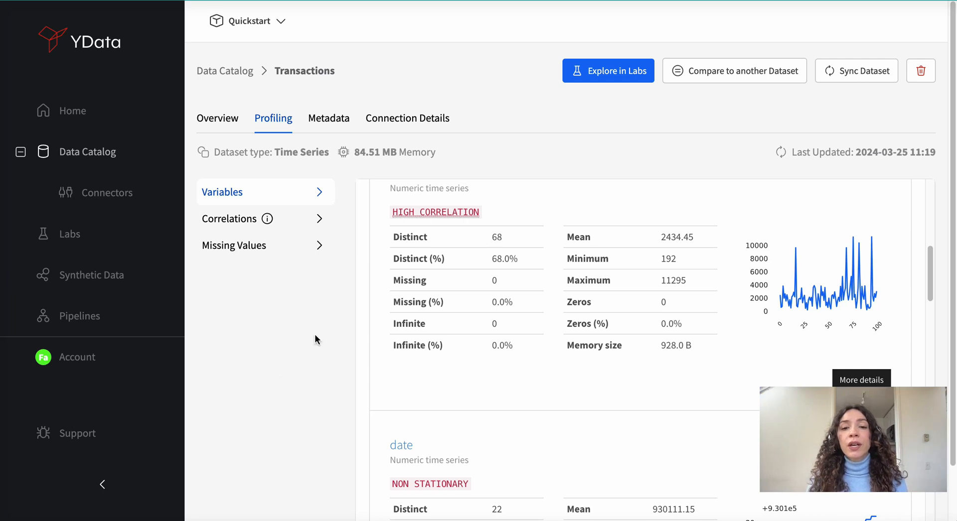
scroll(536, 321, down, 9)
- Examine the profiling's correlation heat map for all columns and the missing values count chart
click(238, 219)
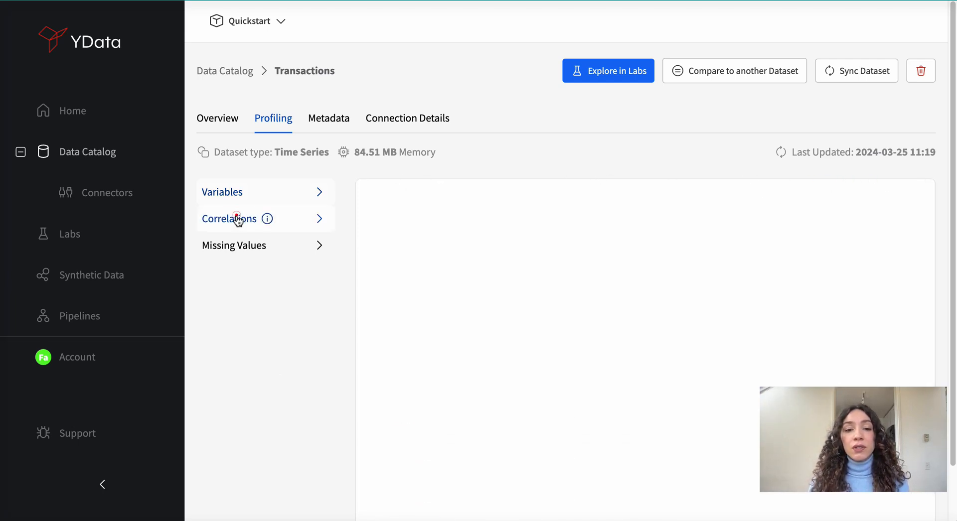
scroll(579, 244, down, 1)
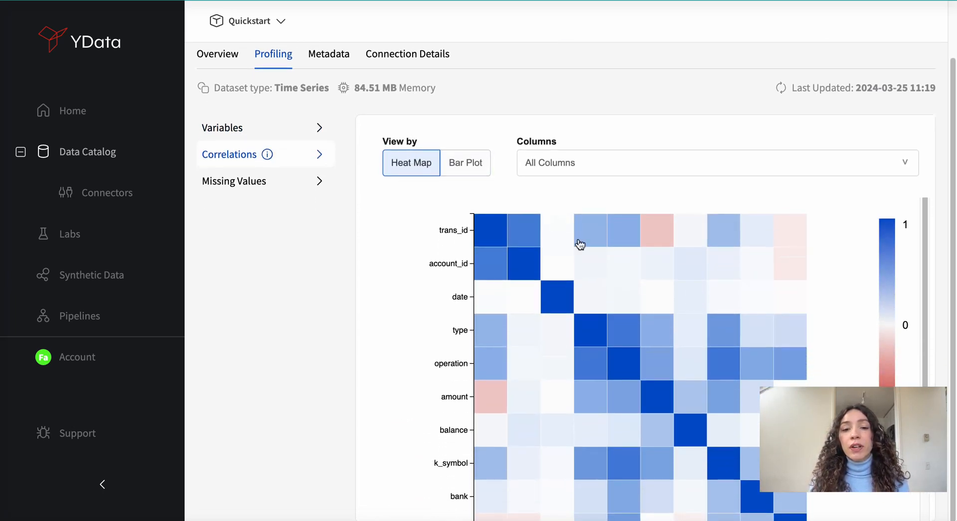
mouse_move(608, 359)
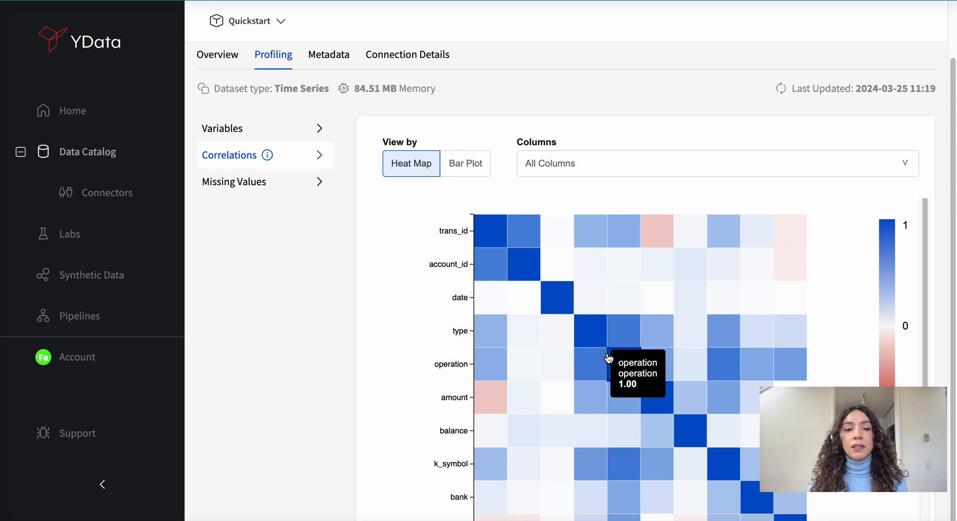
click(284, 184)
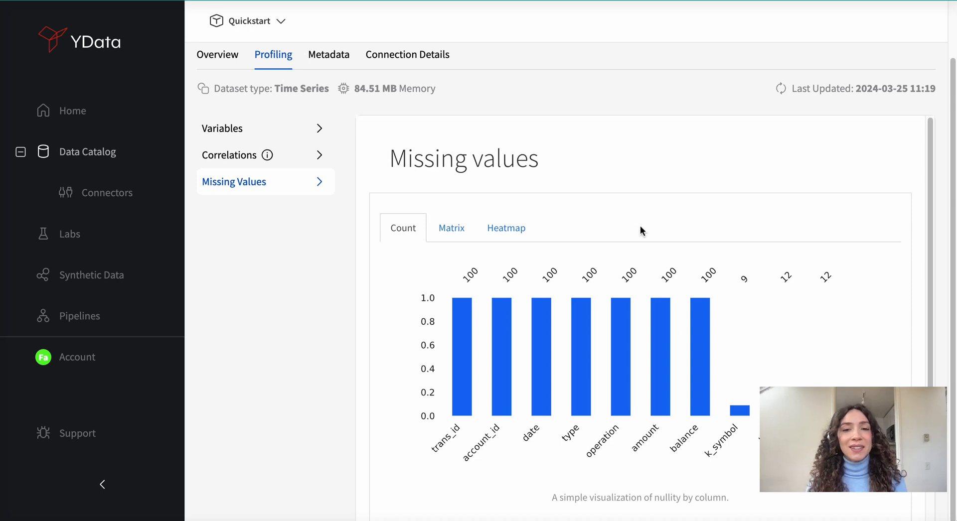
scroll(640, 227, up, 2)
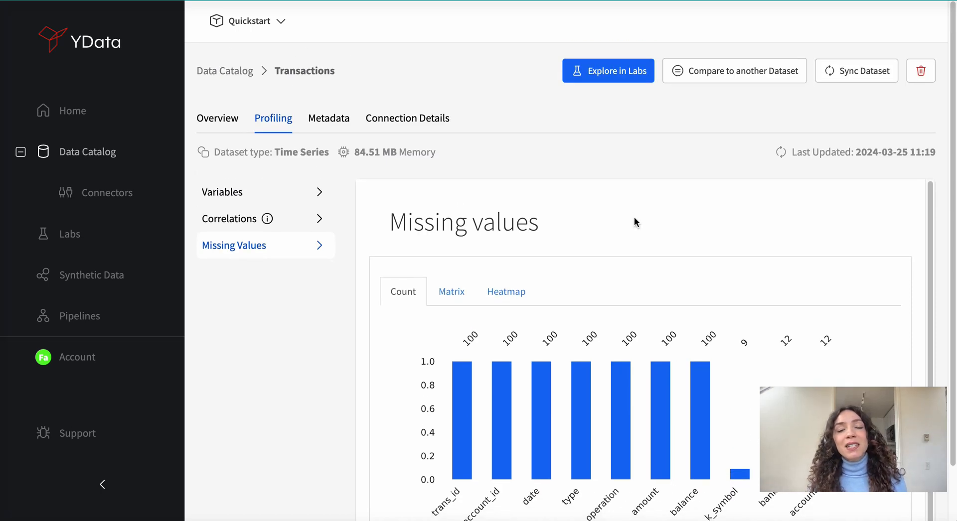